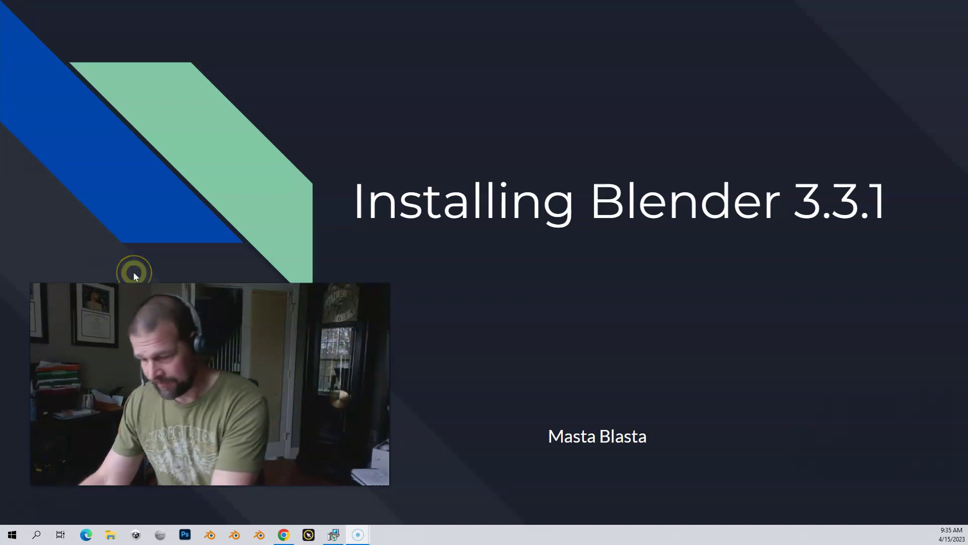
- Switch from the 'Installing Blender 3.3.1' slide to the blender.org home page in Chrome
key(alt+Tab)
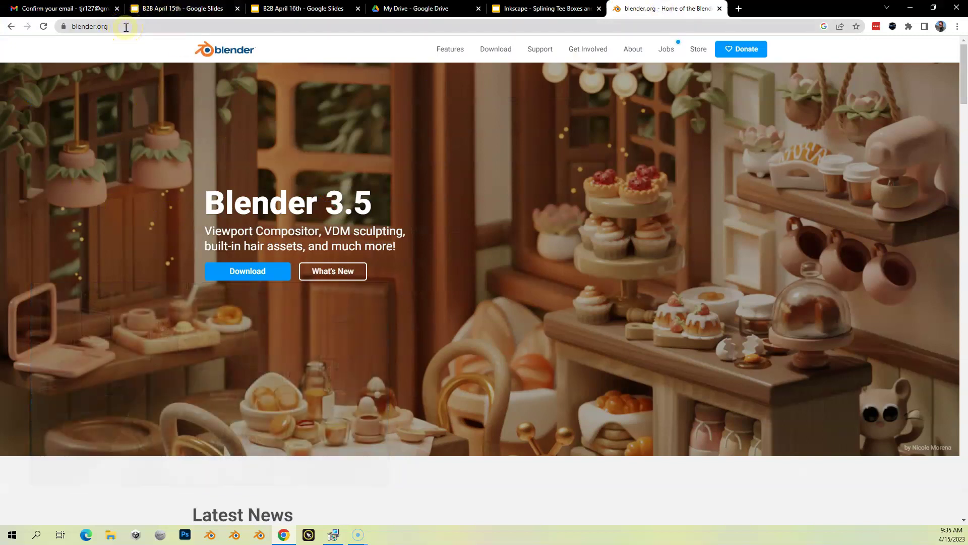
- Navigate from Download to Long-term Support and open the Blender 3.3 LTS release page
click(498, 57)
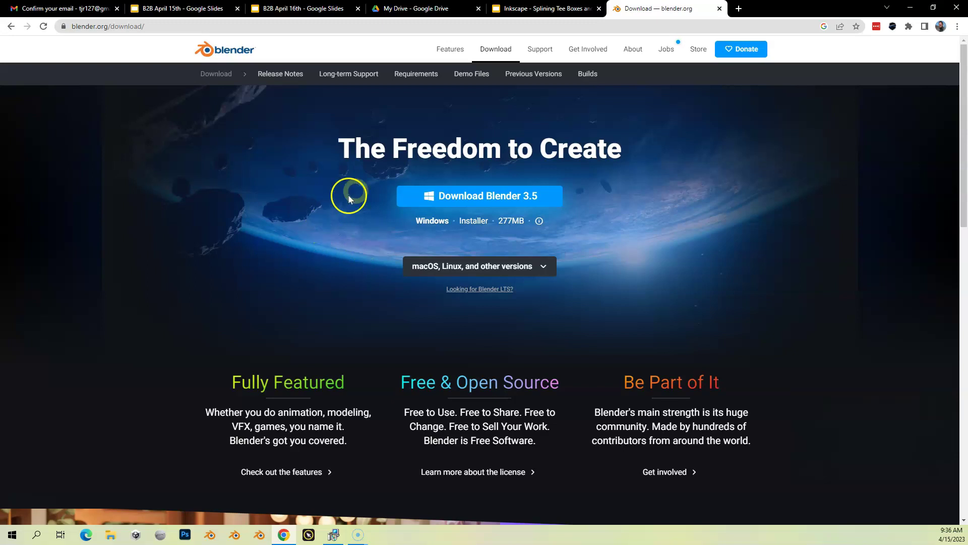
click(342, 78)
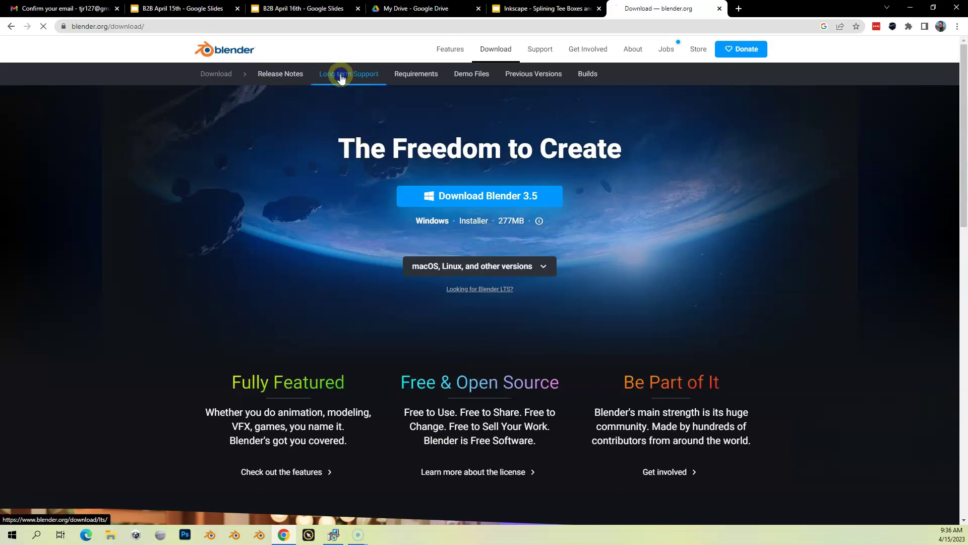
scroll(302, 263, down, 3)
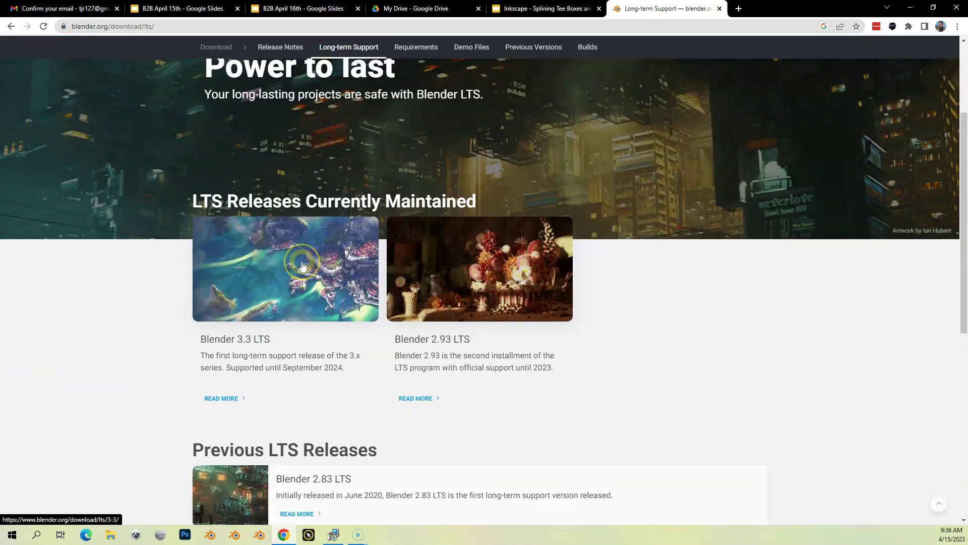
scroll(302, 260, down, 3)
scroll(301, 261, up, 6)
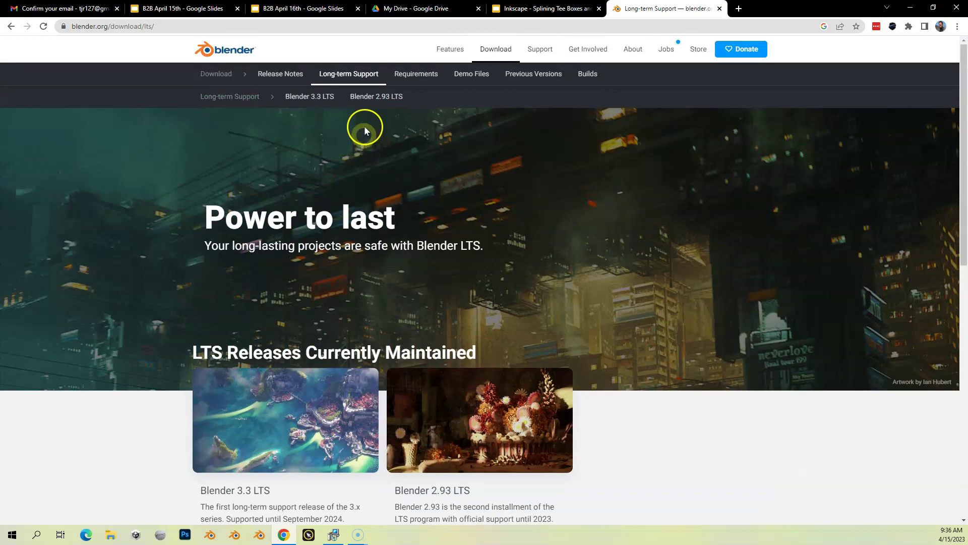
click(313, 98)
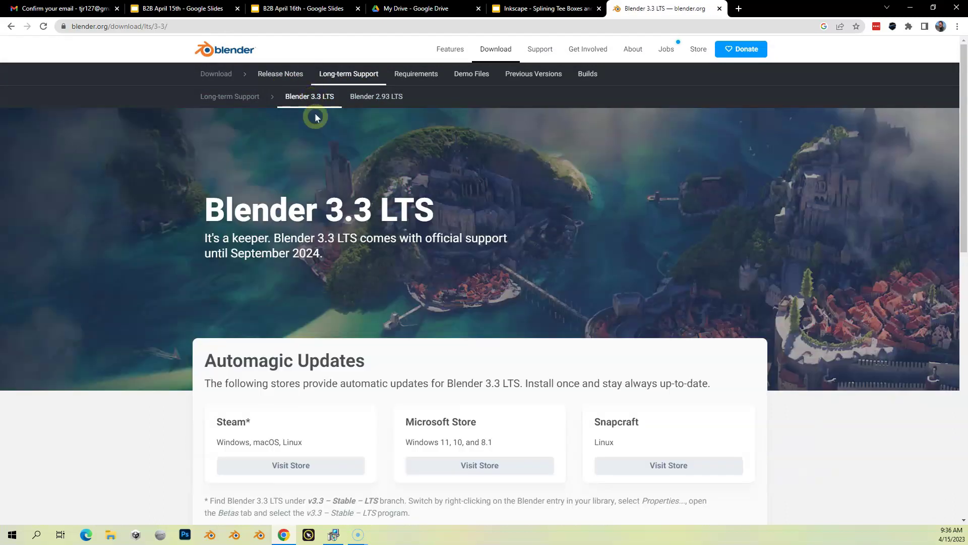
- Expand Blender 3.3.1 LTS and download its Windows installer
scroll(377, 258, down, 7)
scroll(379, 263, down, 5)
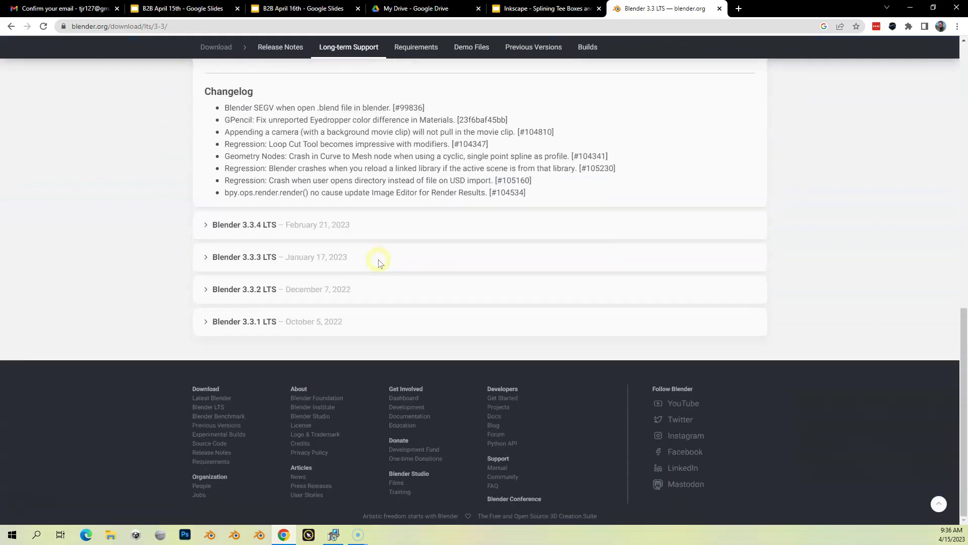
click(207, 323)
scroll(252, 324, down, 1)
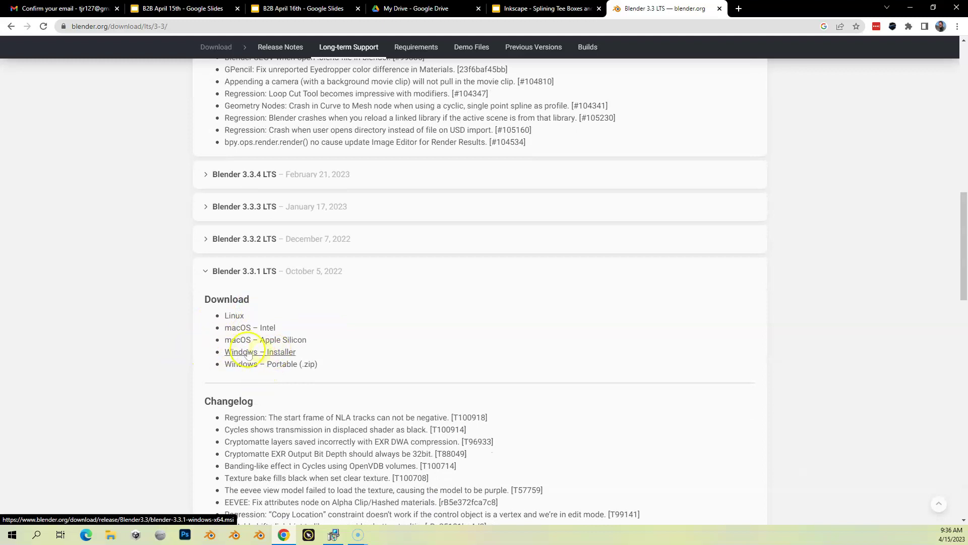
click(271, 356)
- Confirm blender-3.3.1-windows-x64.msi is in the Downloads folder, then close File Explorer
click(112, 537)
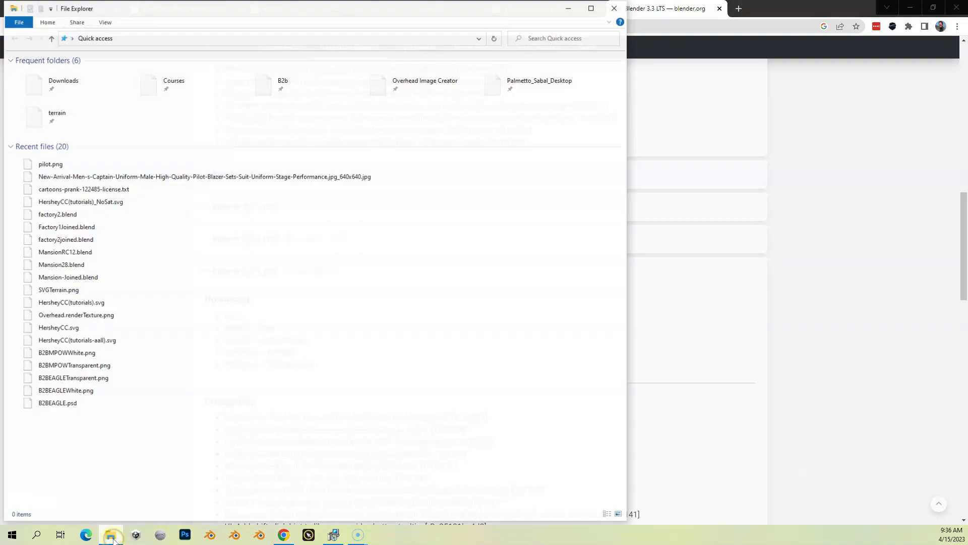
click(65, 82)
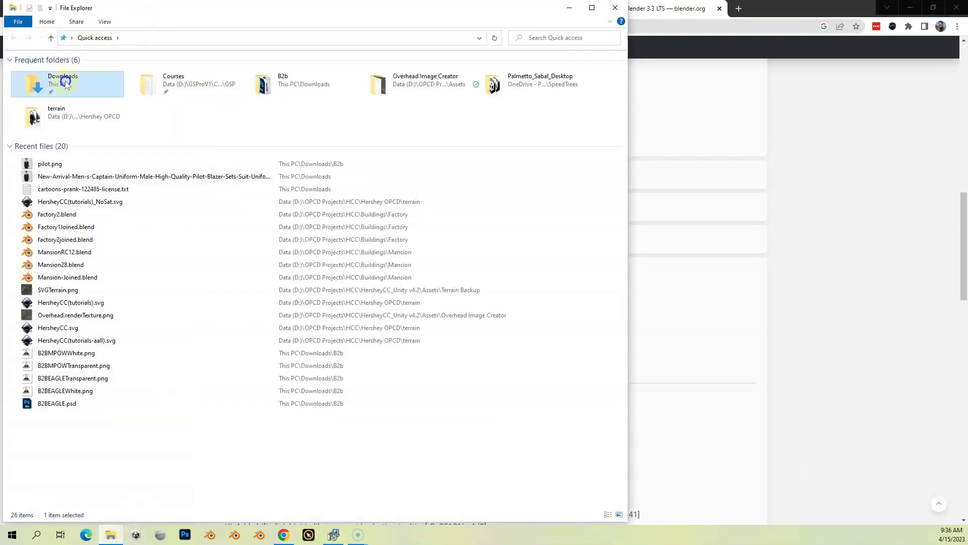
double_click(65, 82)
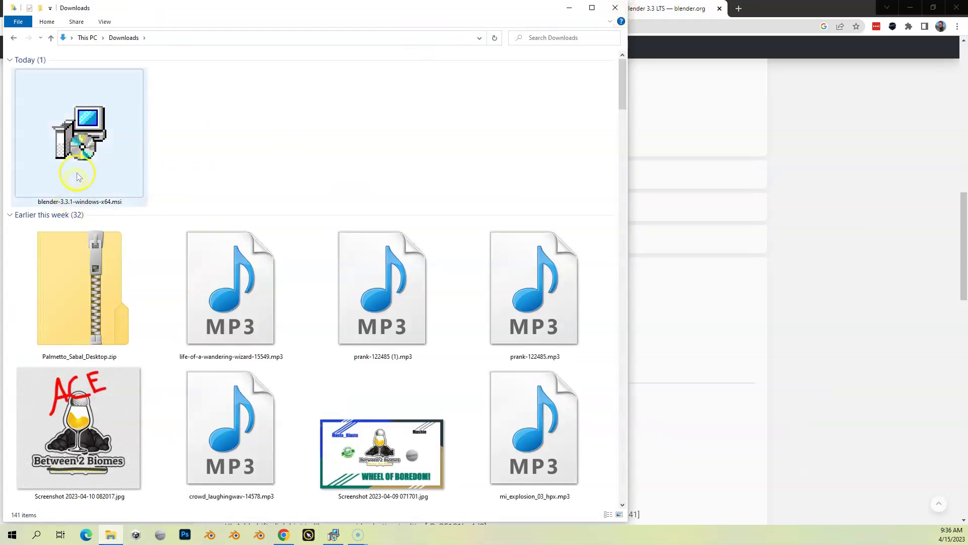
click(615, 7)
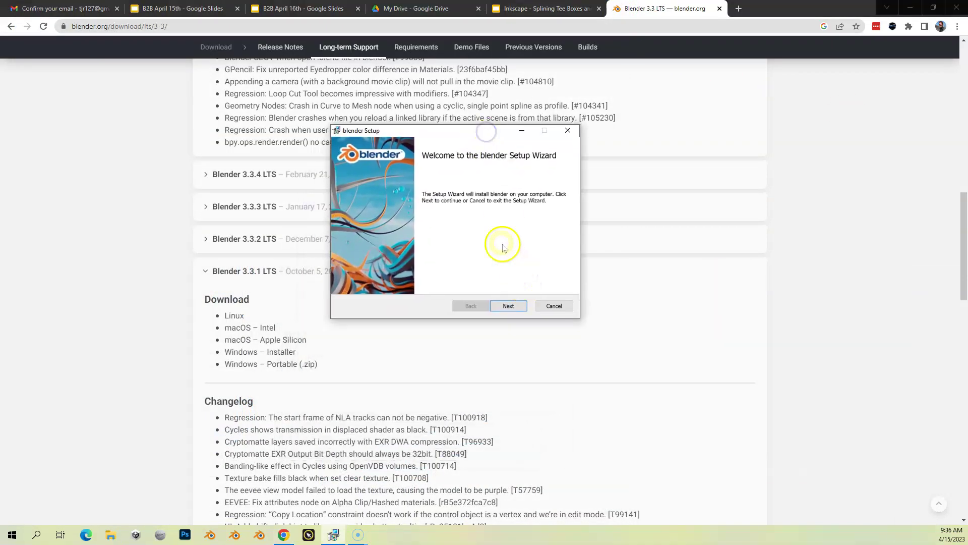
- Accept the licence agreement and browse for a different install destination on Custom Setup
click(507, 302)
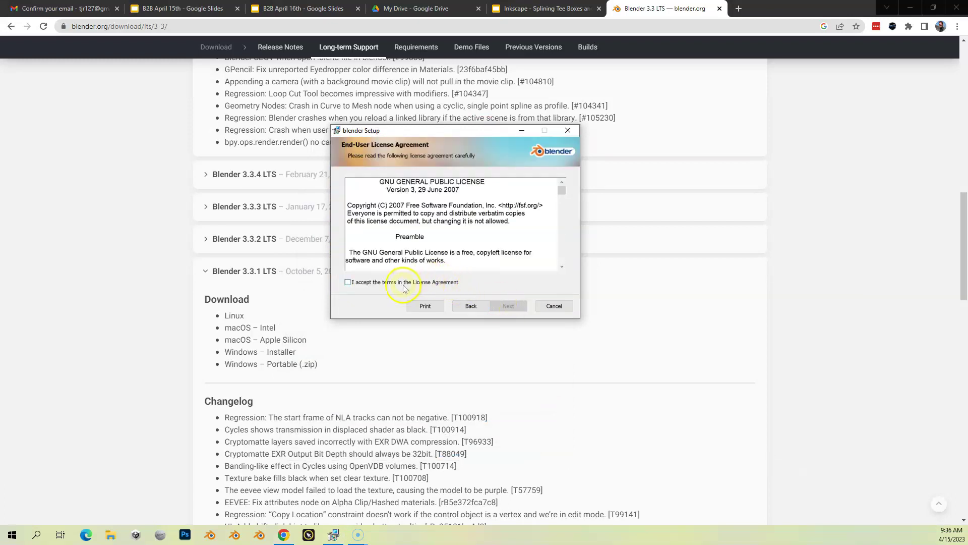
click(402, 283)
click(515, 306)
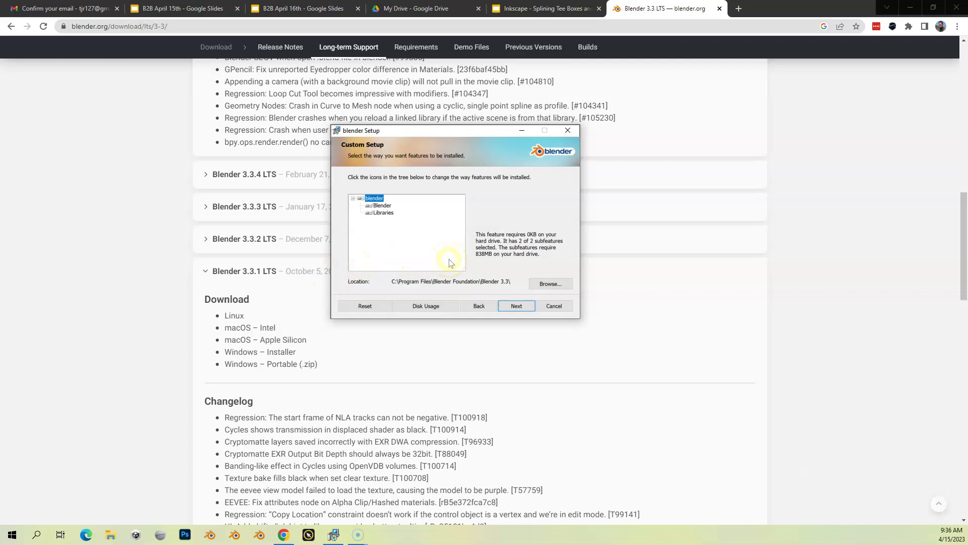
click(558, 284)
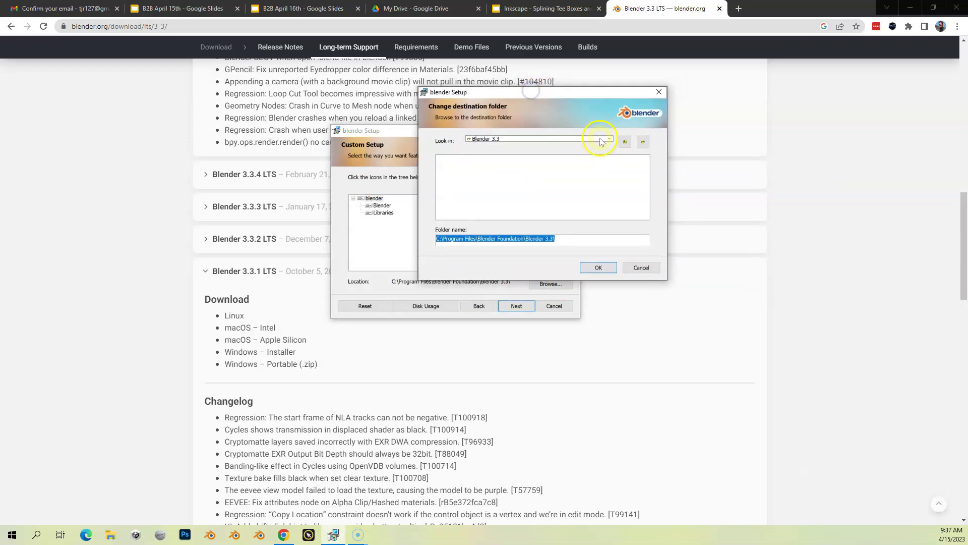
- Browse to D:\Program Files\Blender Foundation in the destination folder dialog
click(610, 142)
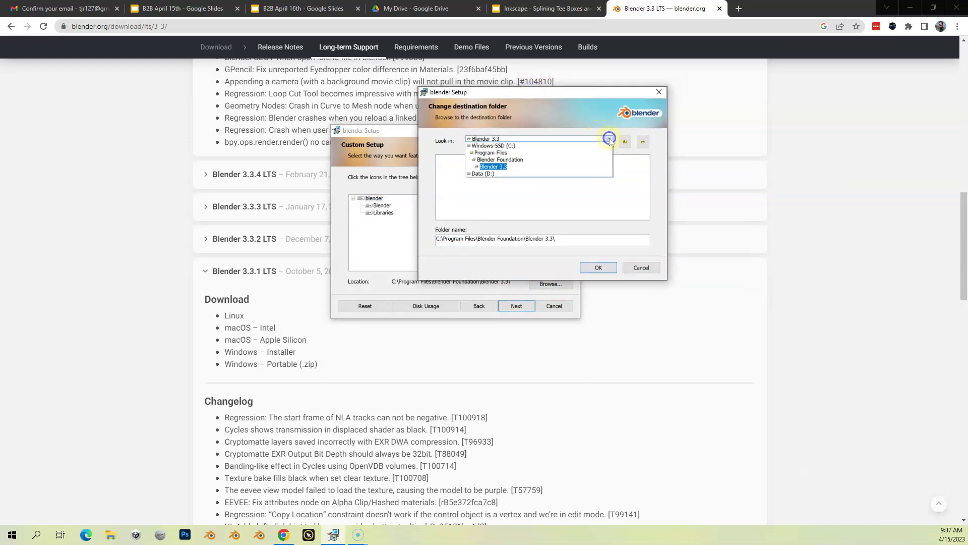
click(480, 173)
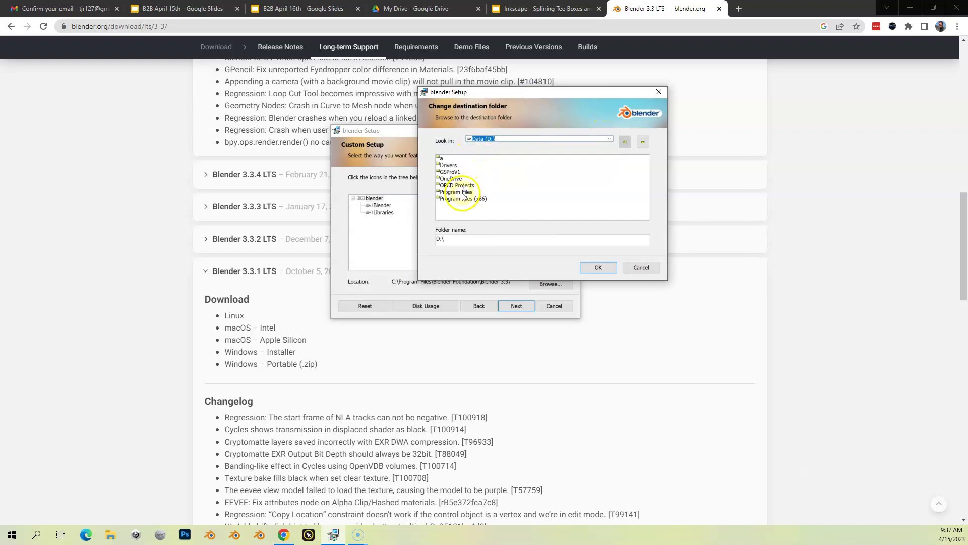
double_click(462, 193)
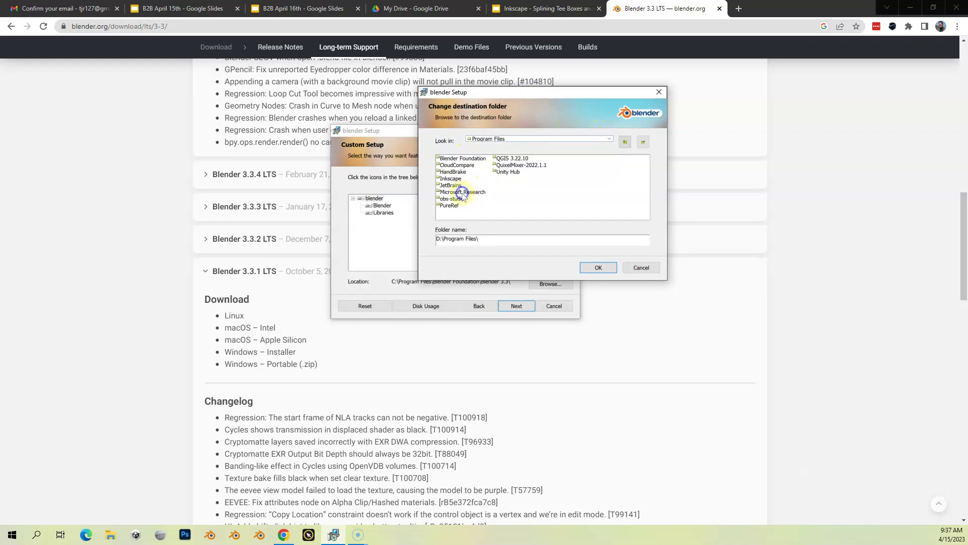
double_click(475, 159)
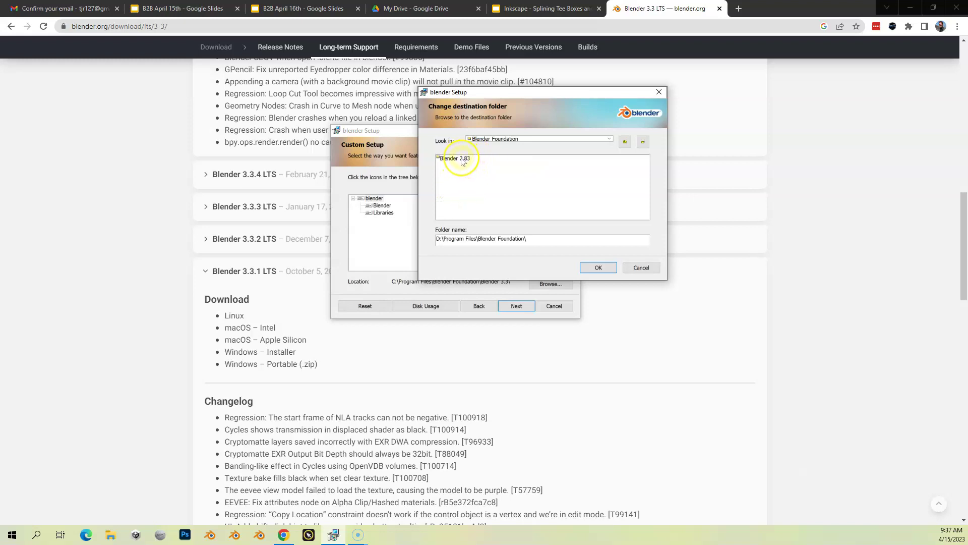
click(535, 241)
- Create a new folder named 'Blender 3.3.1' and select it as the install location
click(643, 141)
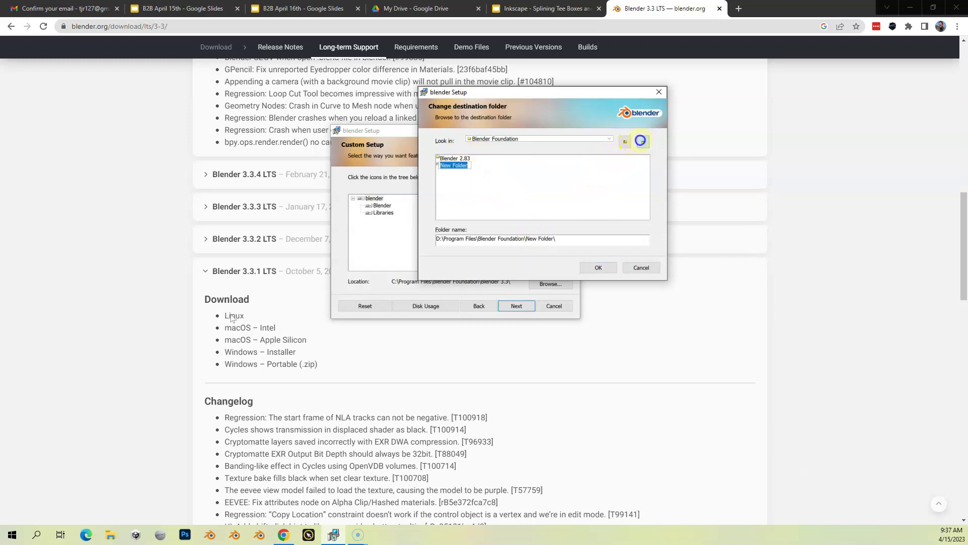
text(Blender)
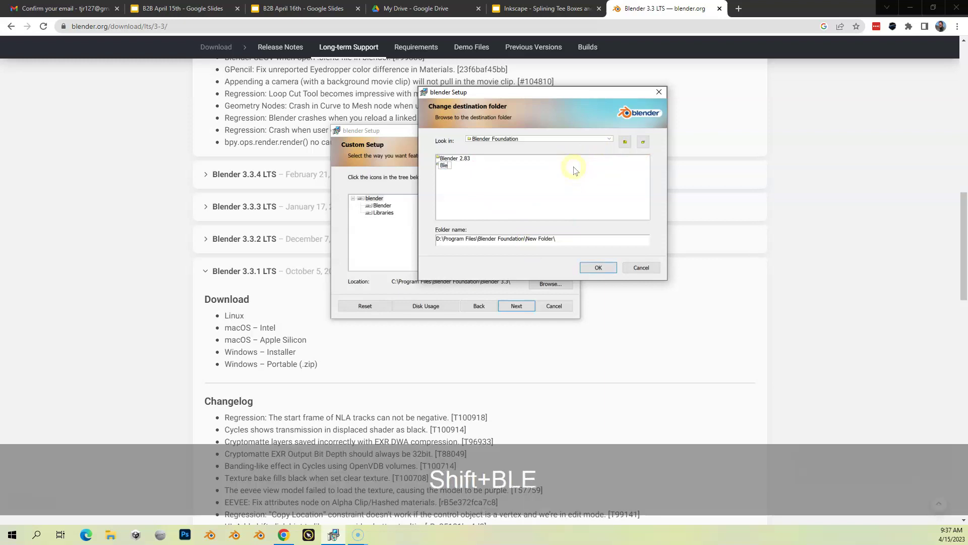
key(BackSpace)
text(r)
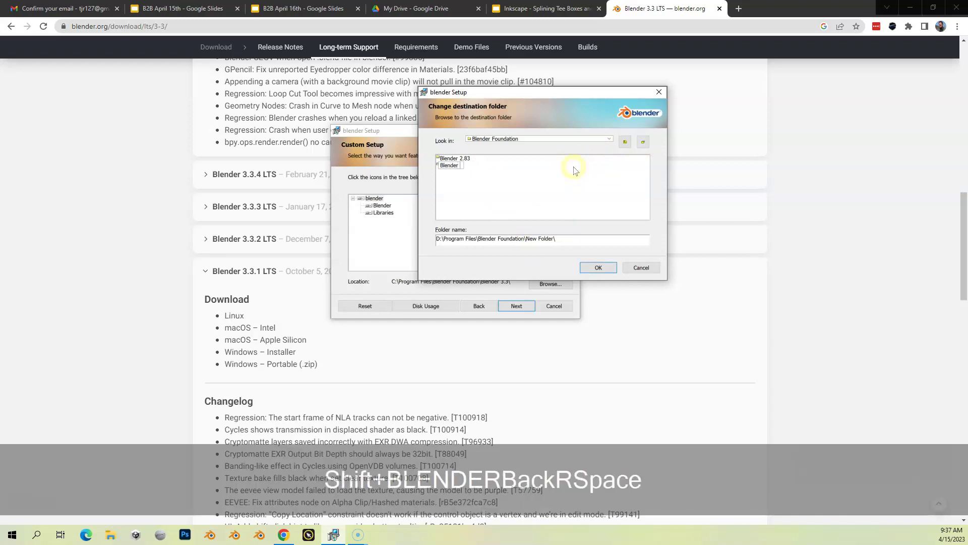
text( 3.3.1)
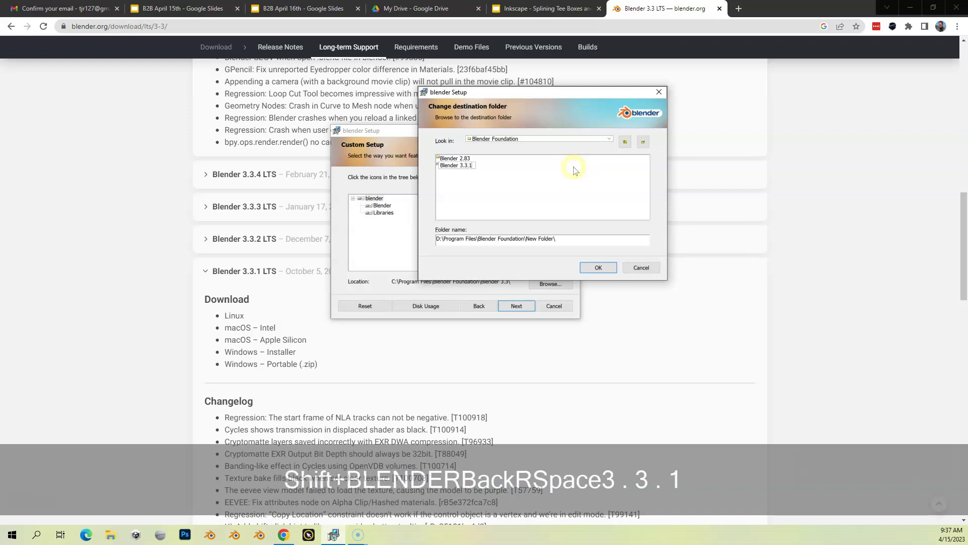
key(Return)
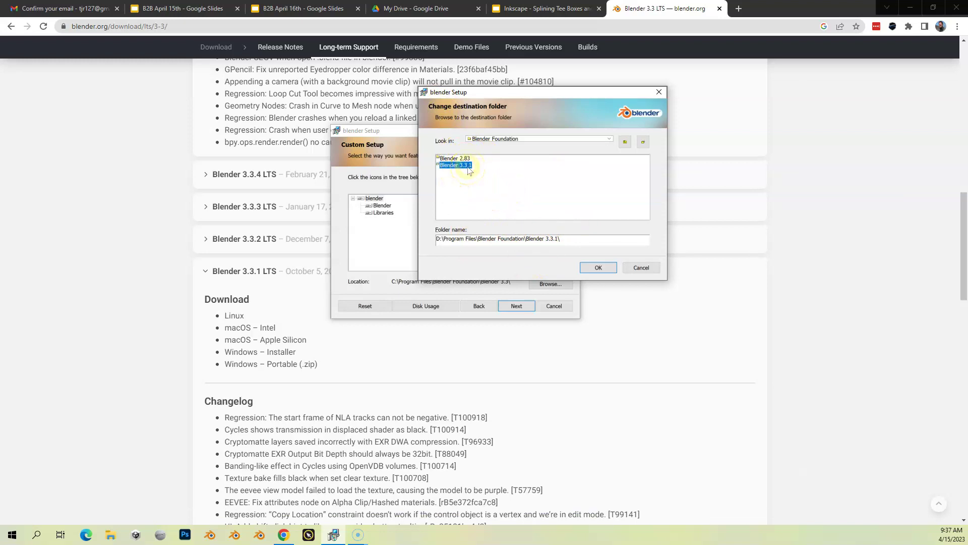
click(462, 195)
- Confirm the D:\...\Blender 3.3.1 destination, install Blender, and finish the wizard
click(602, 270)
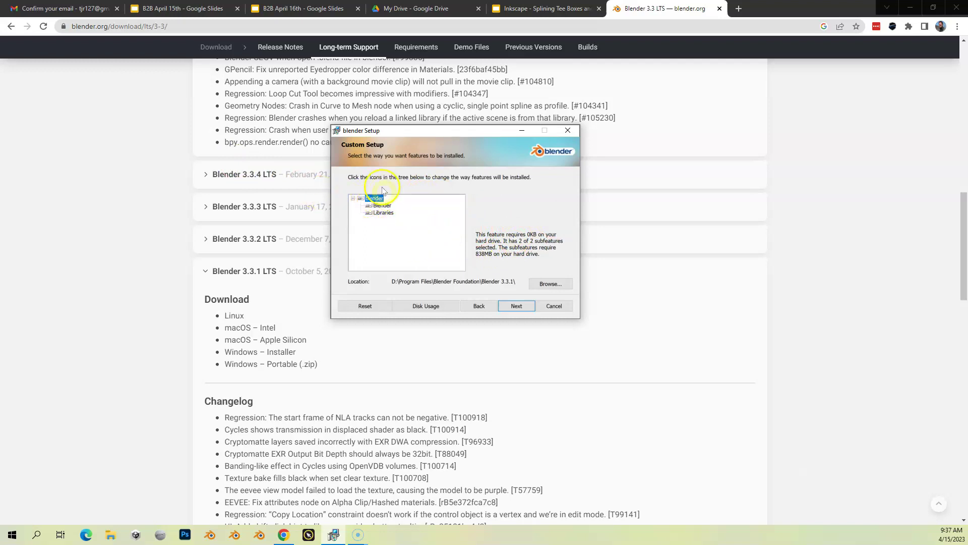
click(513, 307)
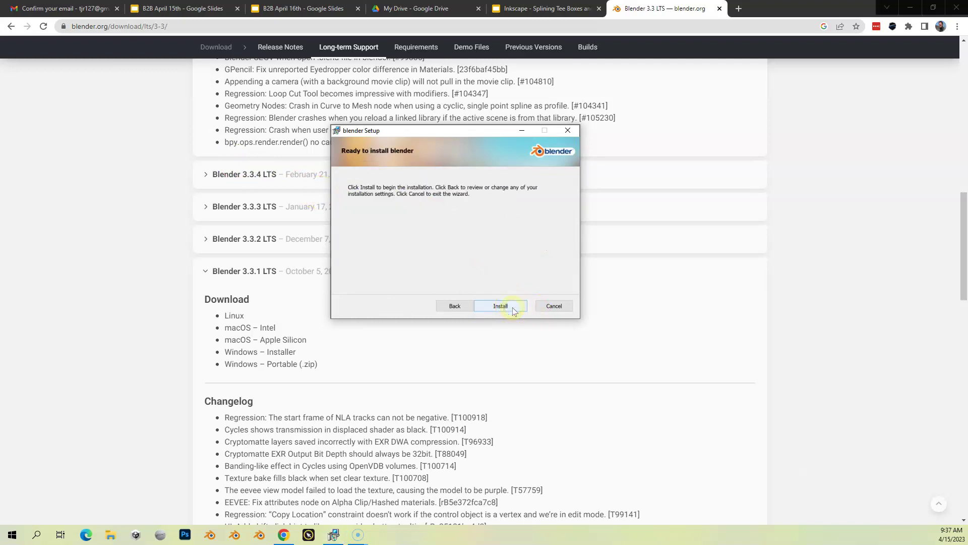
click(512, 308)
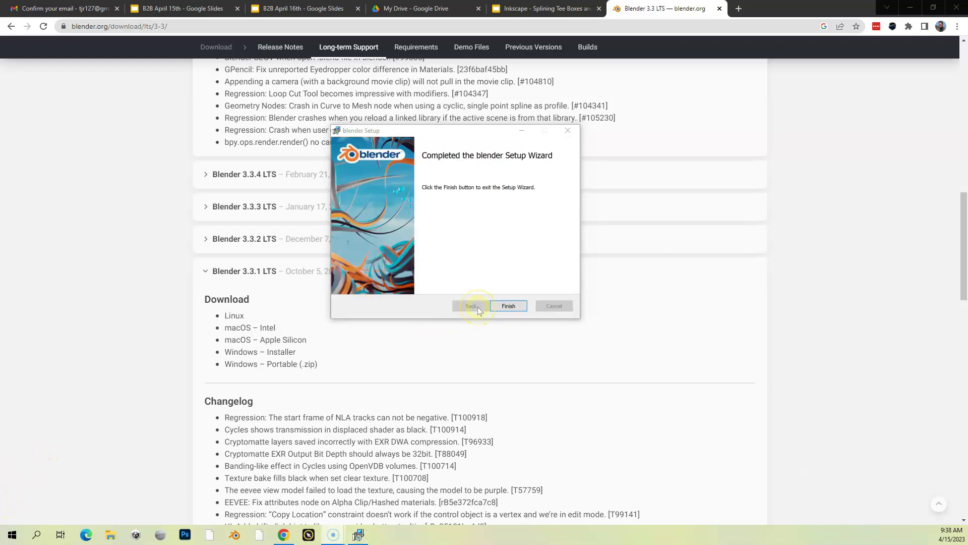
click(512, 306)
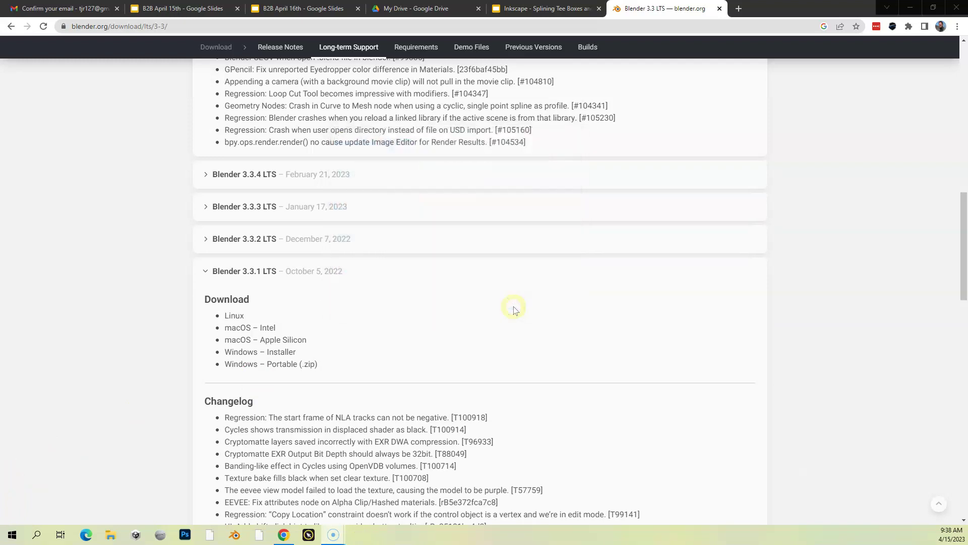
- Verify the taskbar shortcut's Start in path is the D: Blender 3.3.1 folder, then launch Blender
click(239, 536)
right_click(239, 535)
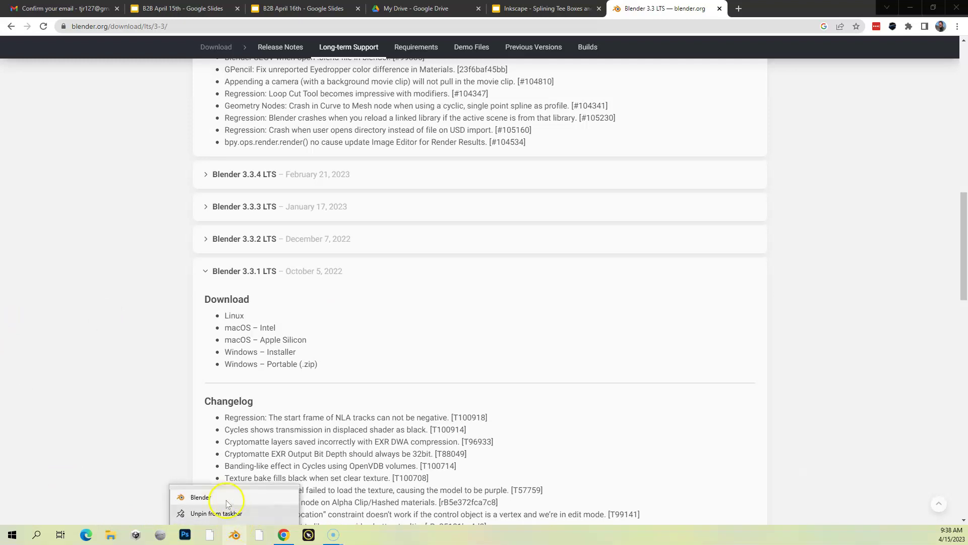
click(271, 503)
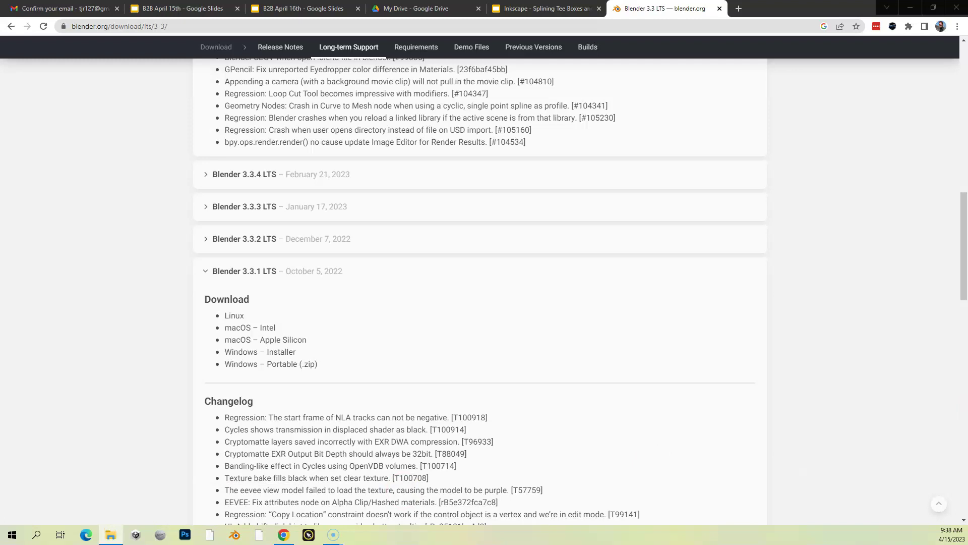
drag(456, 328, 302, 143)
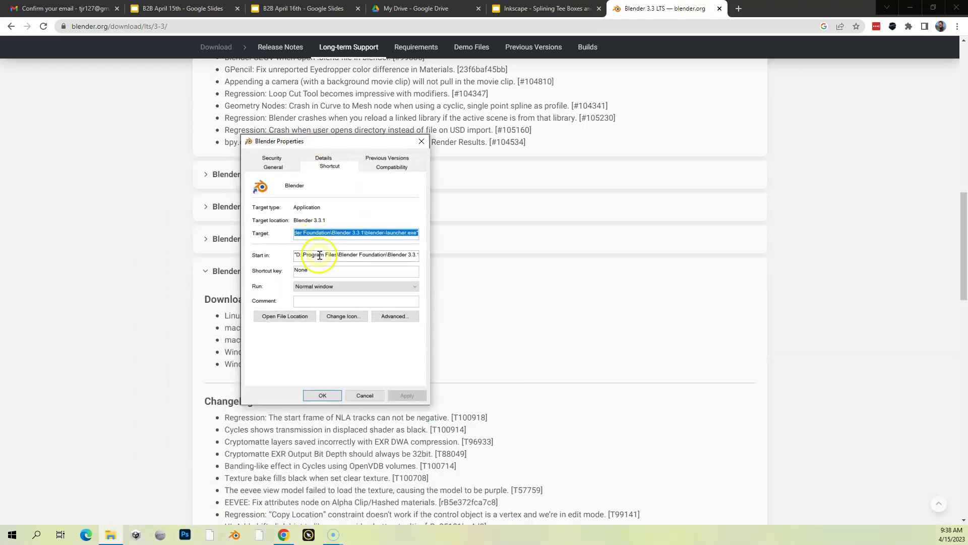
drag(320, 256, 480, 267)
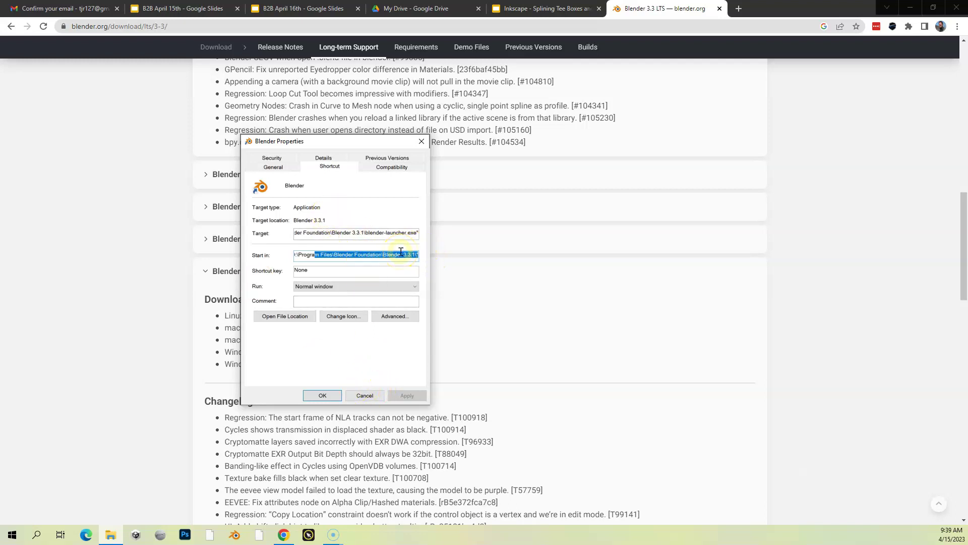
click(234, 535)
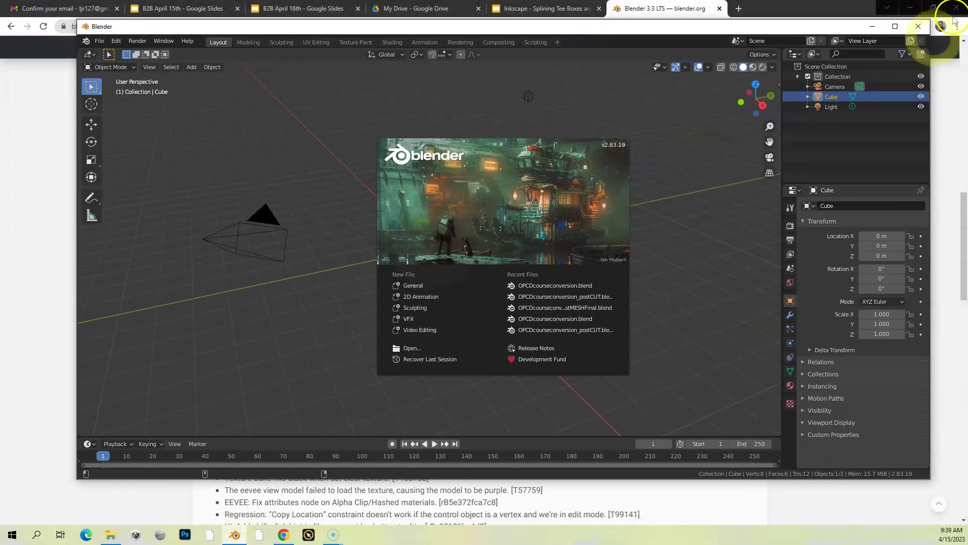
- Close Blender 2.83, cancel the shortcut Properties, maximize Blender 3.3.1 and dismiss its splash
click(926, 28)
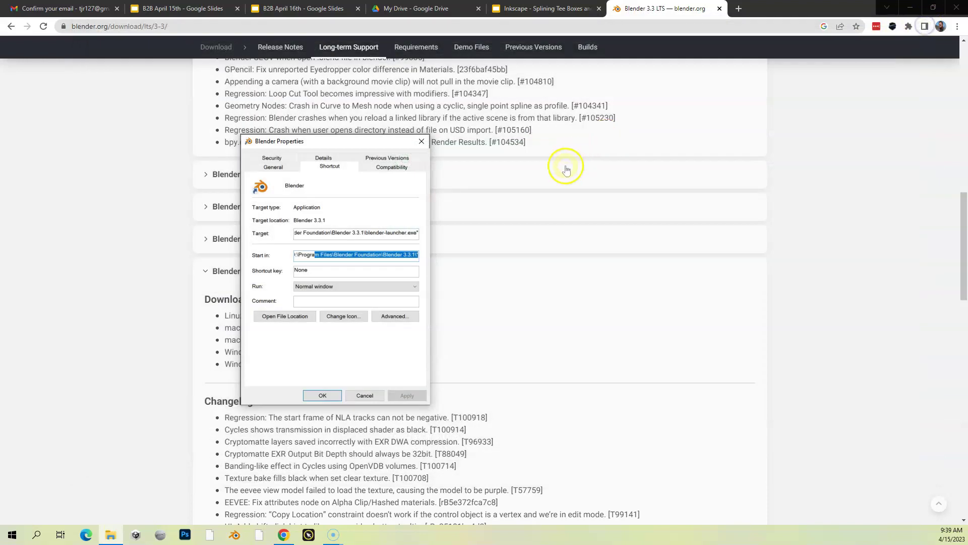
click(364, 395)
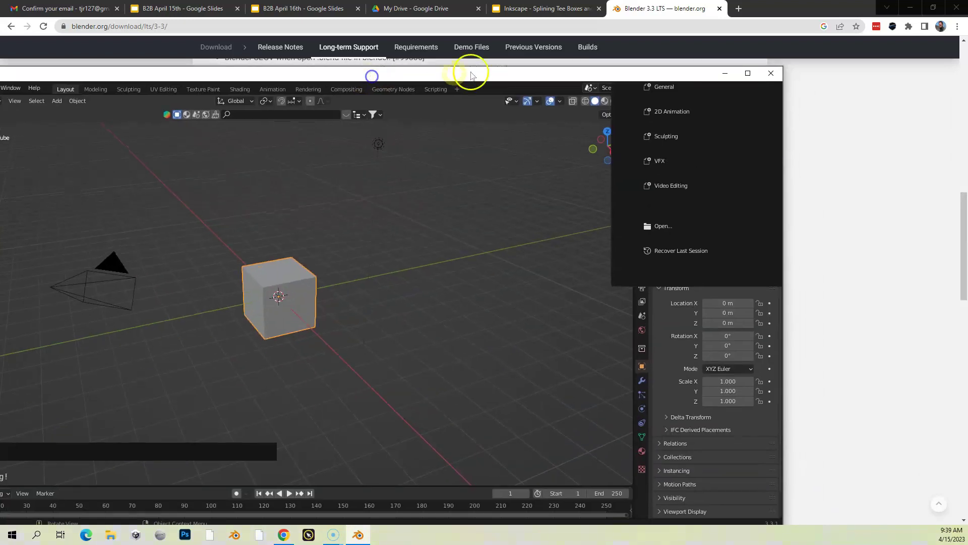
click(749, 74)
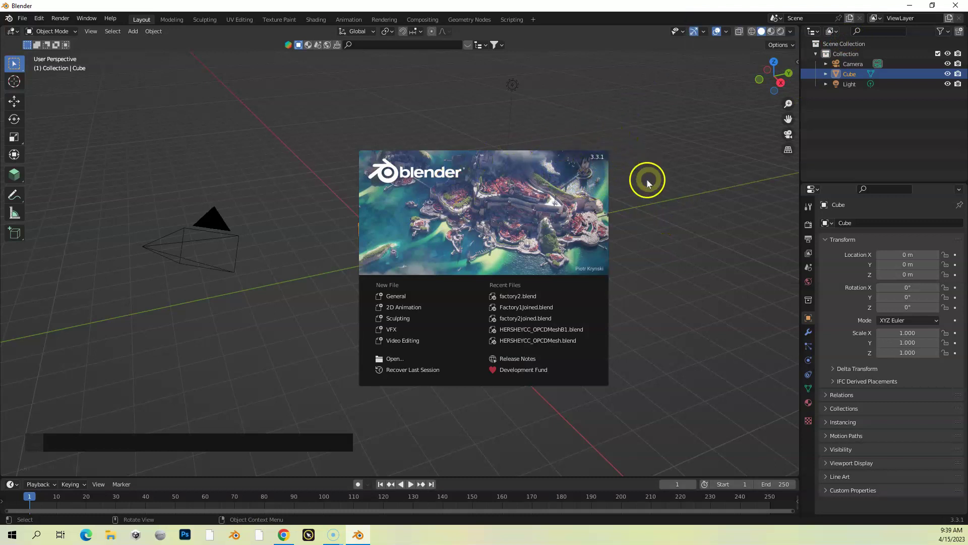
click(462, 174)
- Reopen the splash screen from the File menu to confirm version 3.3.1, then dismiss it
click(22, 18)
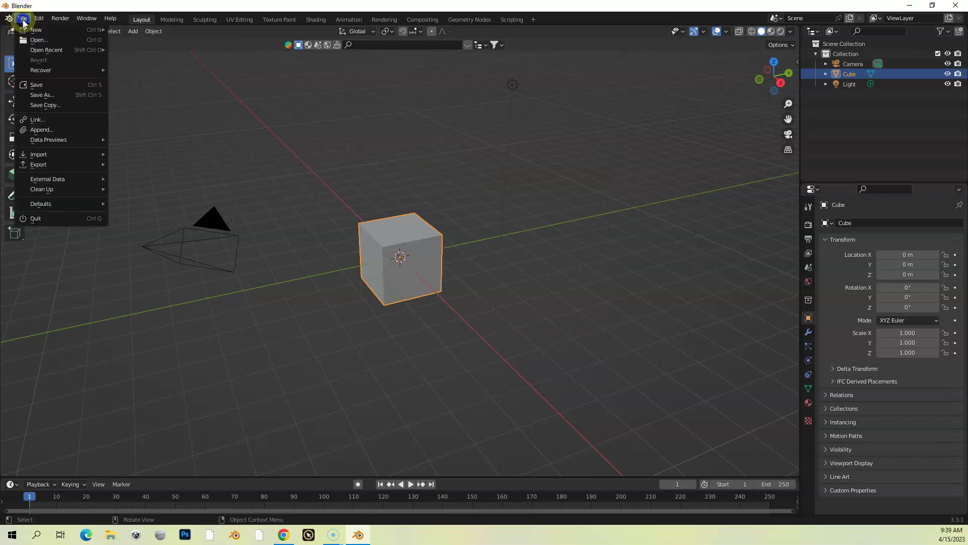
mouse_move(13, 21)
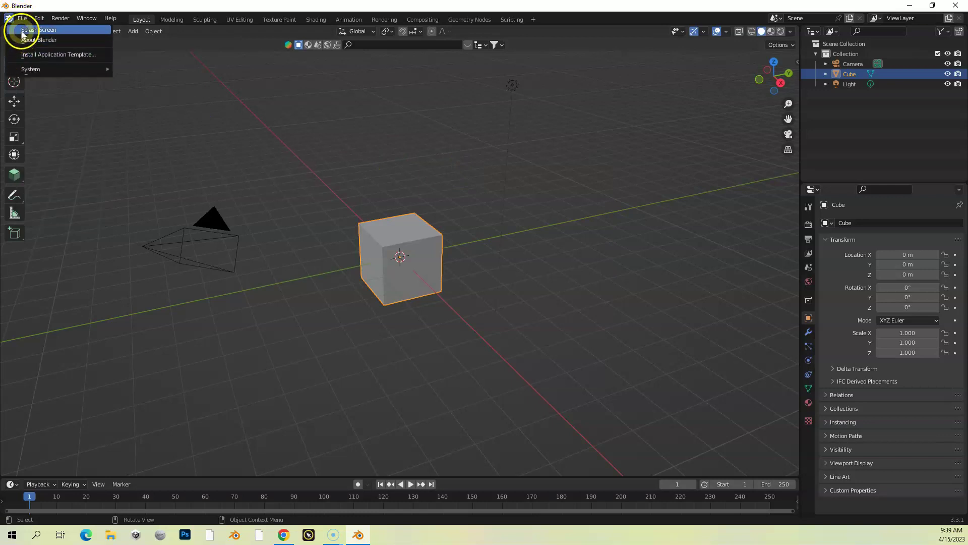
click(26, 30)
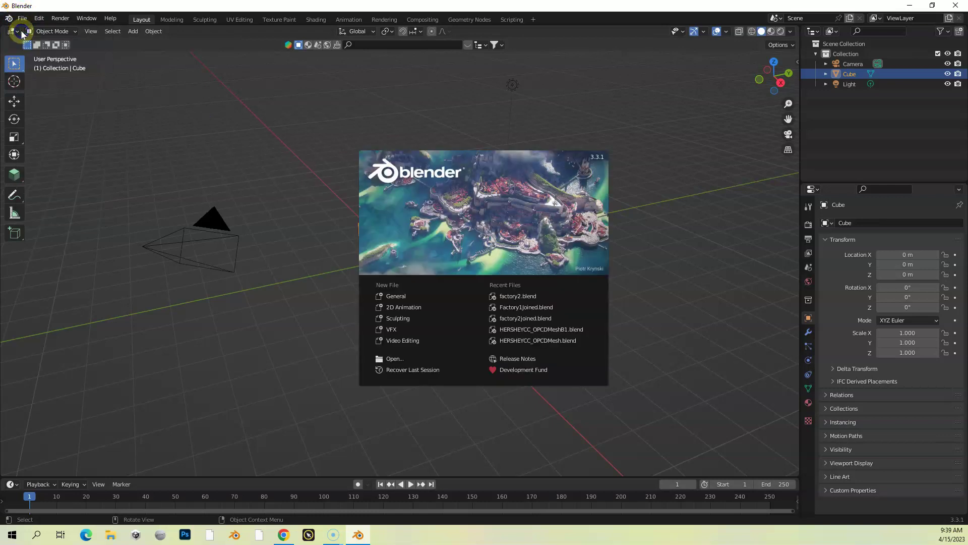
click(634, 210)
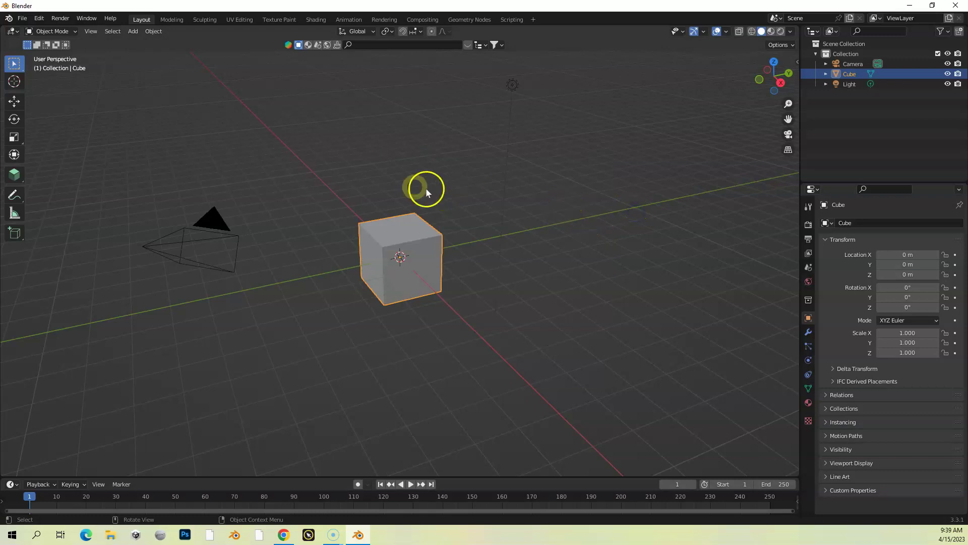
click(23, 19)
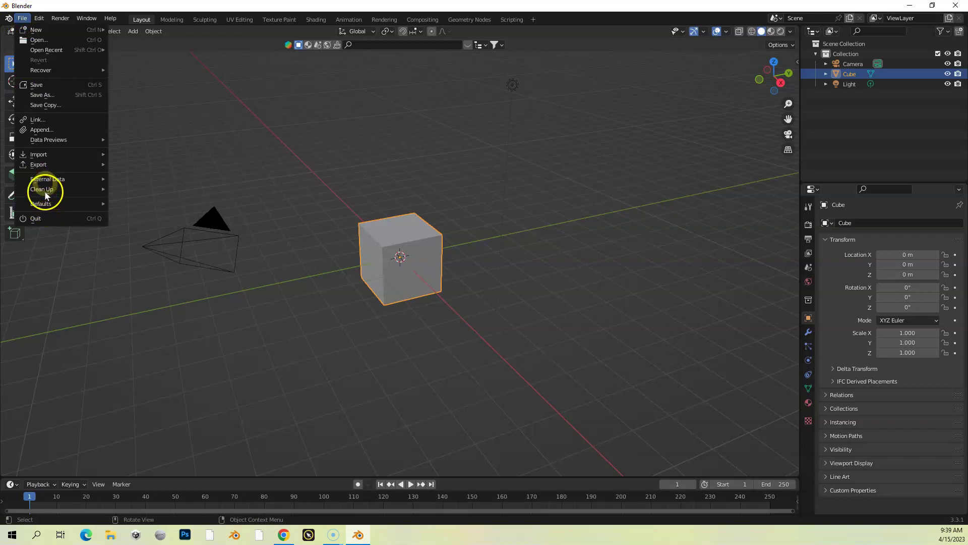
- Open Preferences > Add-ons and search 'edit' to enable Mesh: Edit Mesh Tools
mouse_move(38, 20)
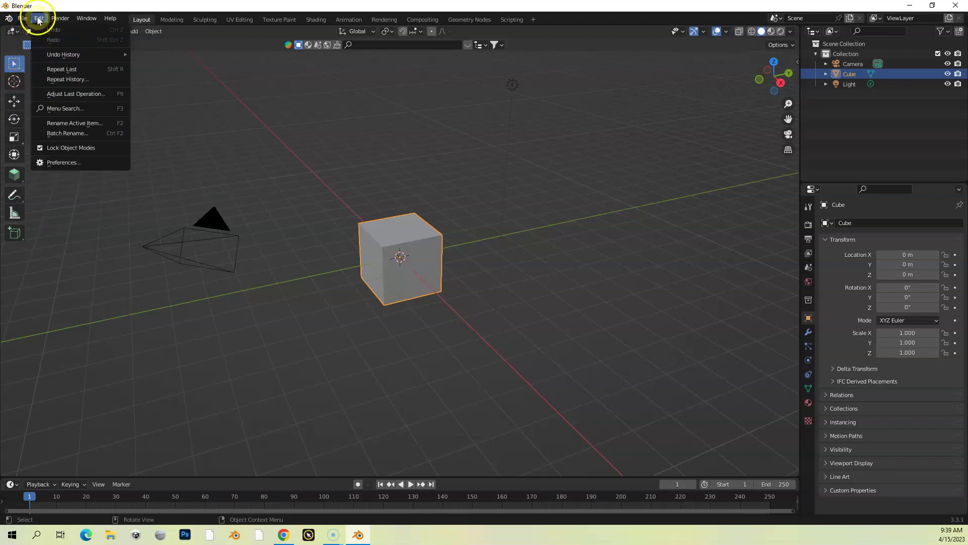
click(52, 163)
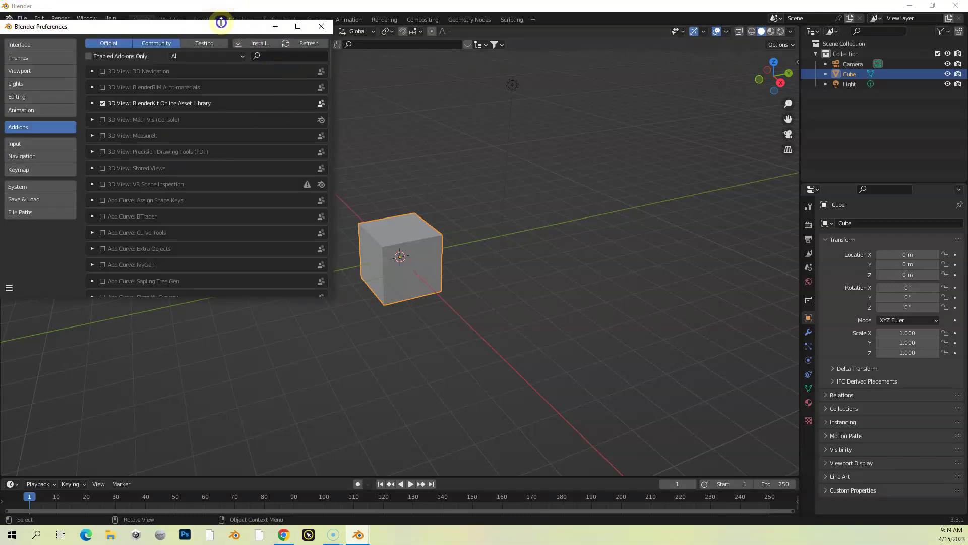
drag(220, 25, 447, 55)
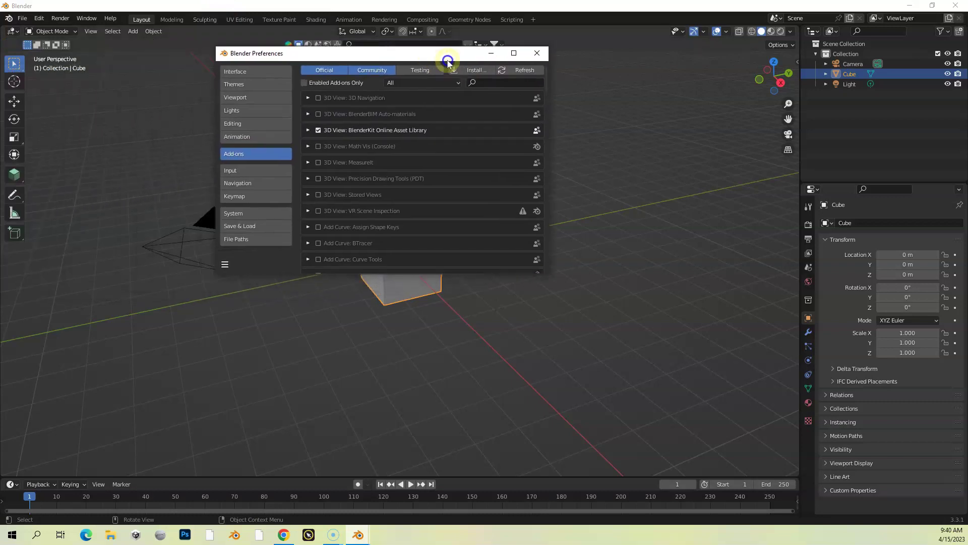
click(485, 83)
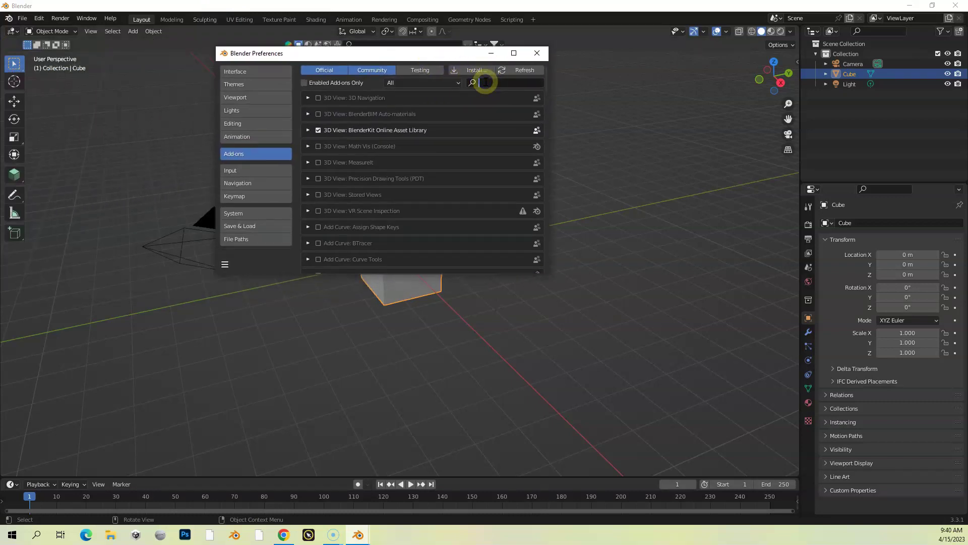
text(mesh)
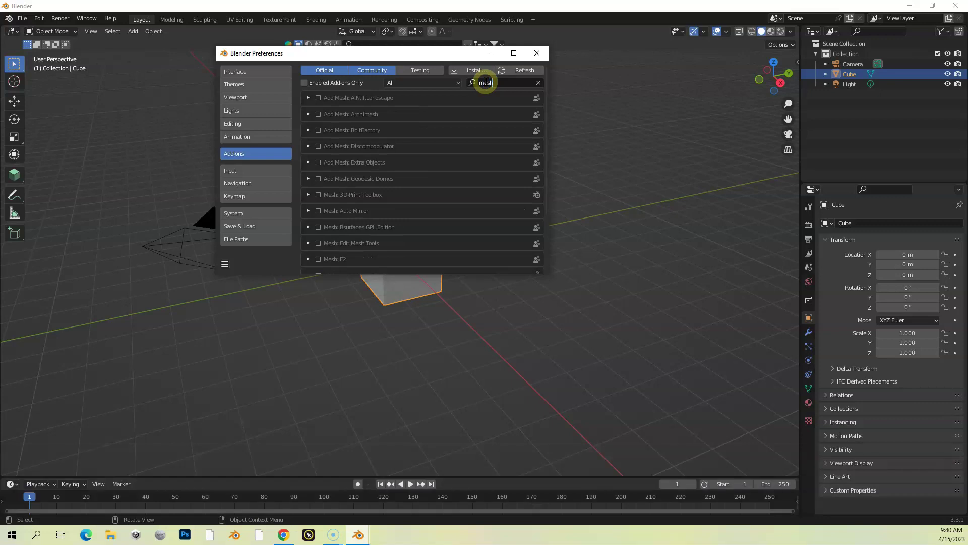
key(BackSpace)
key(BackSpace)
key(BackSpace)
key(BackSpace)
key(BackSpace)
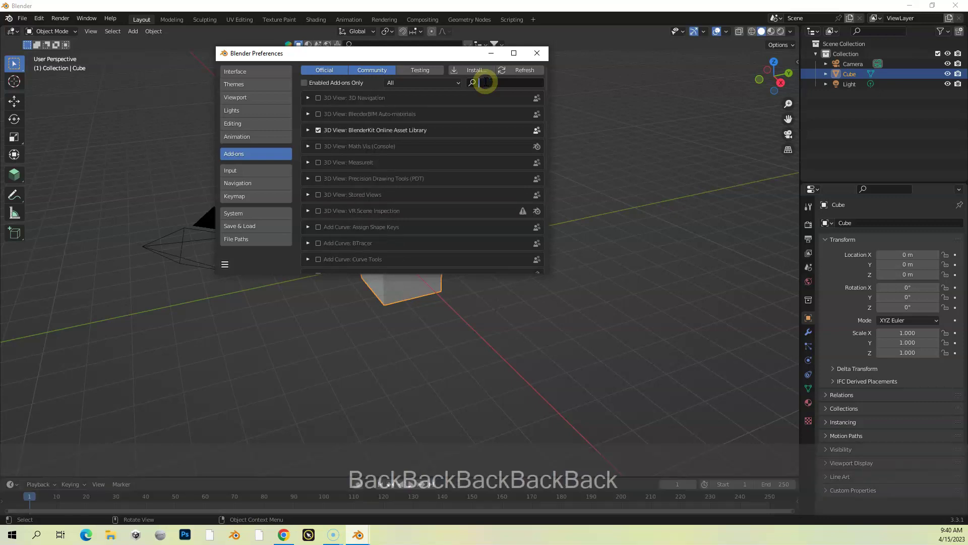
text(dit)
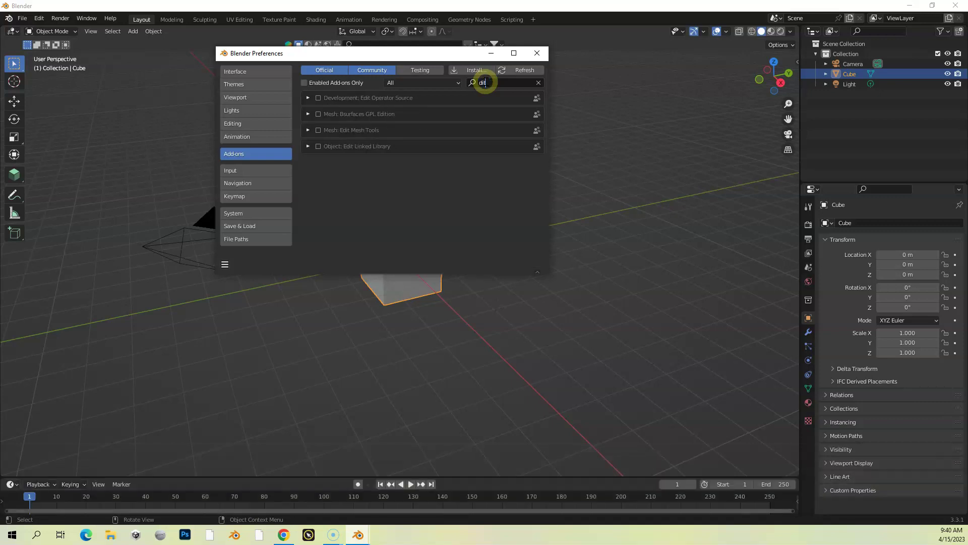
key(BackSpace)
key(BackSpace)
key(BackSpace)
key(BackSpace)
text(edit)
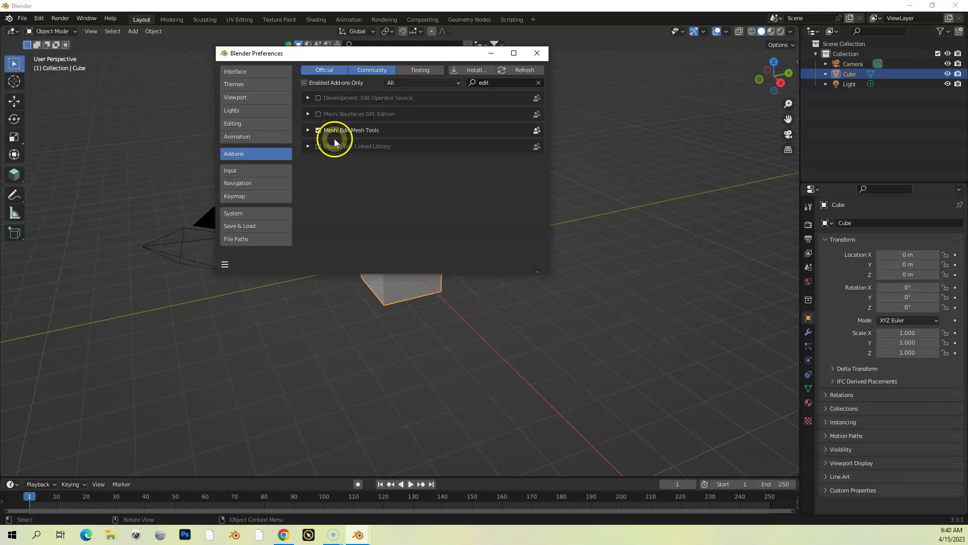
- Search 'loop' to enable Mesh: LoopTools, then close Preferences
click(476, 82)
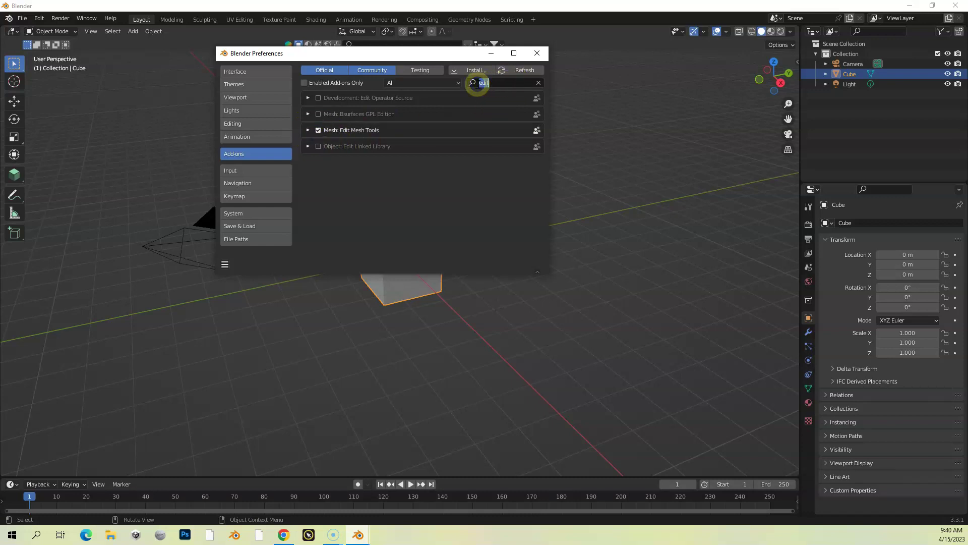
text(loop)
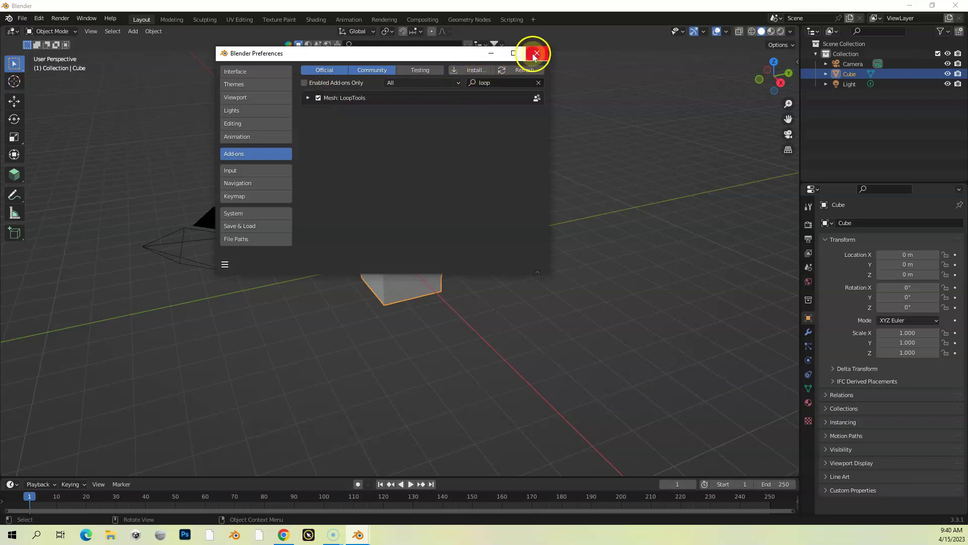
click(536, 54)
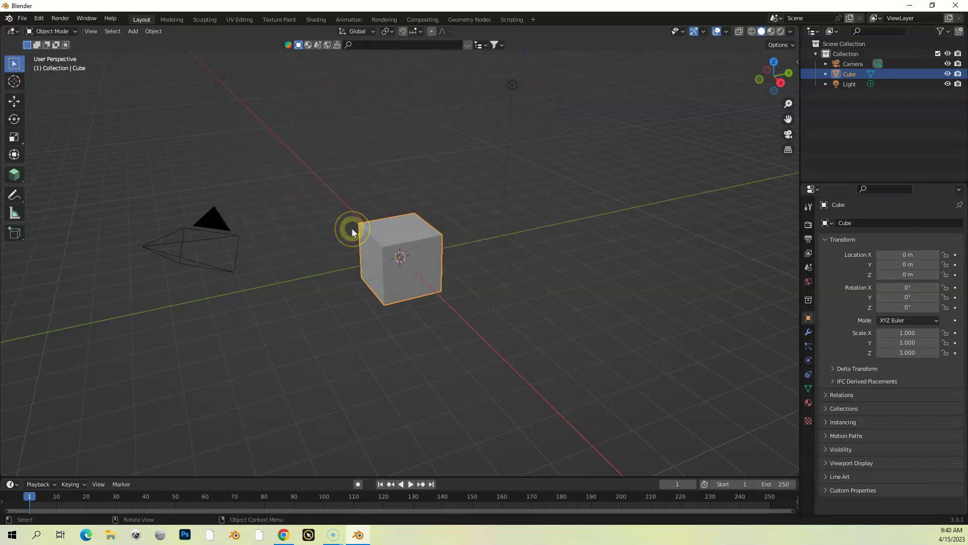